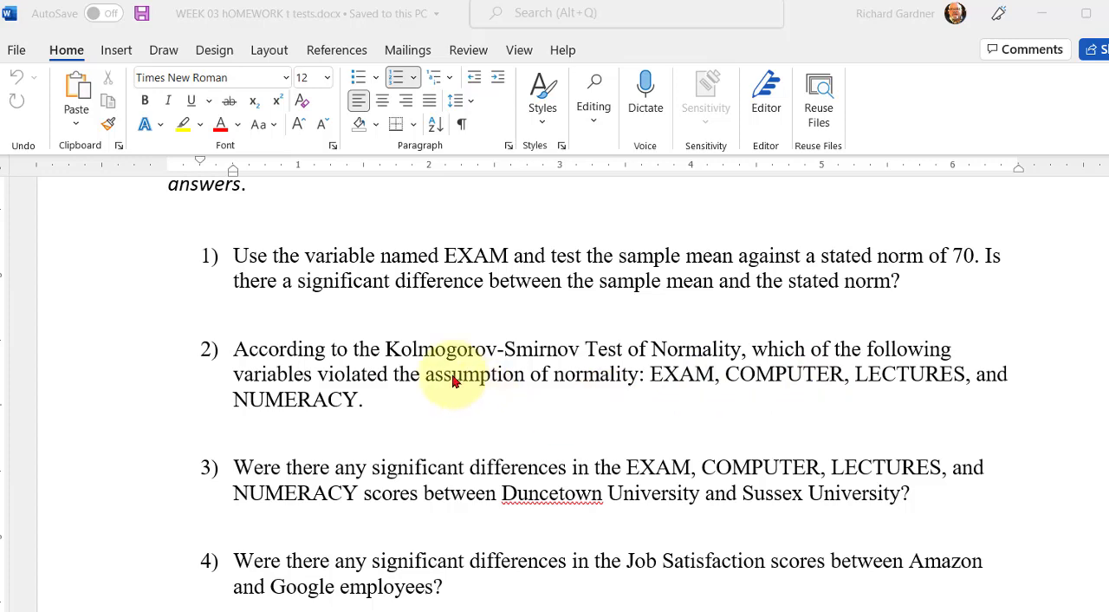
- Switch to the SPSS Data Editor, open the Explore analysis, and widen its dialog to fit the full variable labels
click(452, 374)
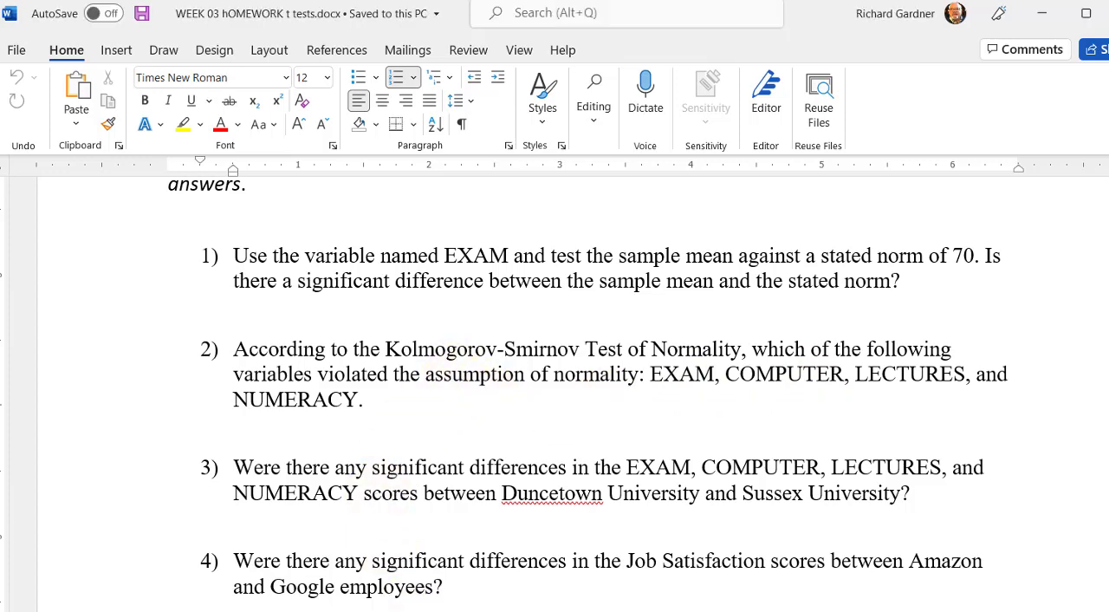
click(668, 611)
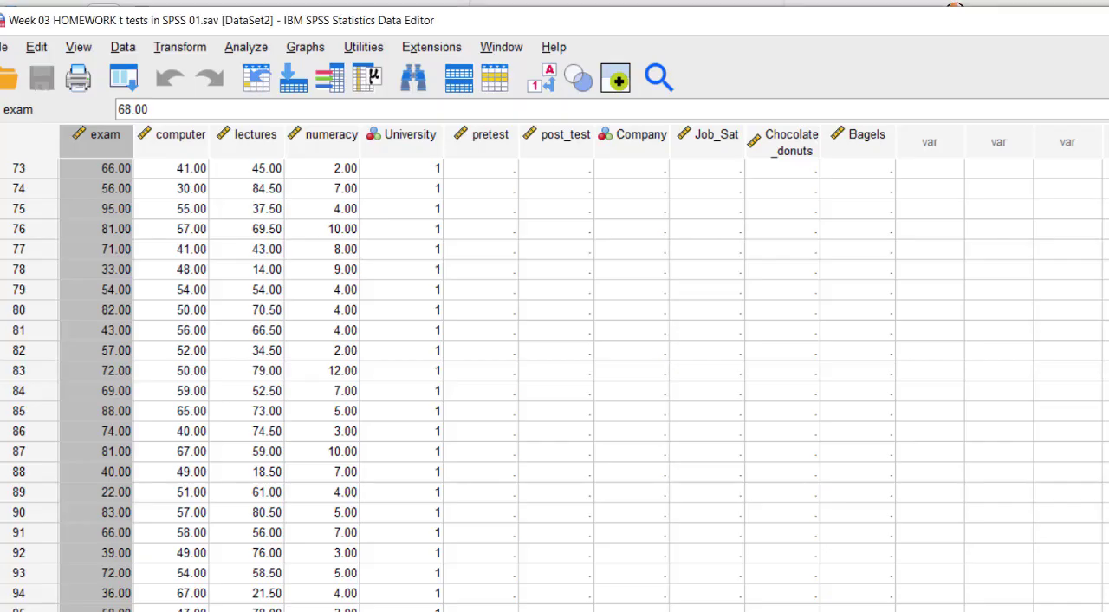
click(243, 50)
mouse_move(260, 125)
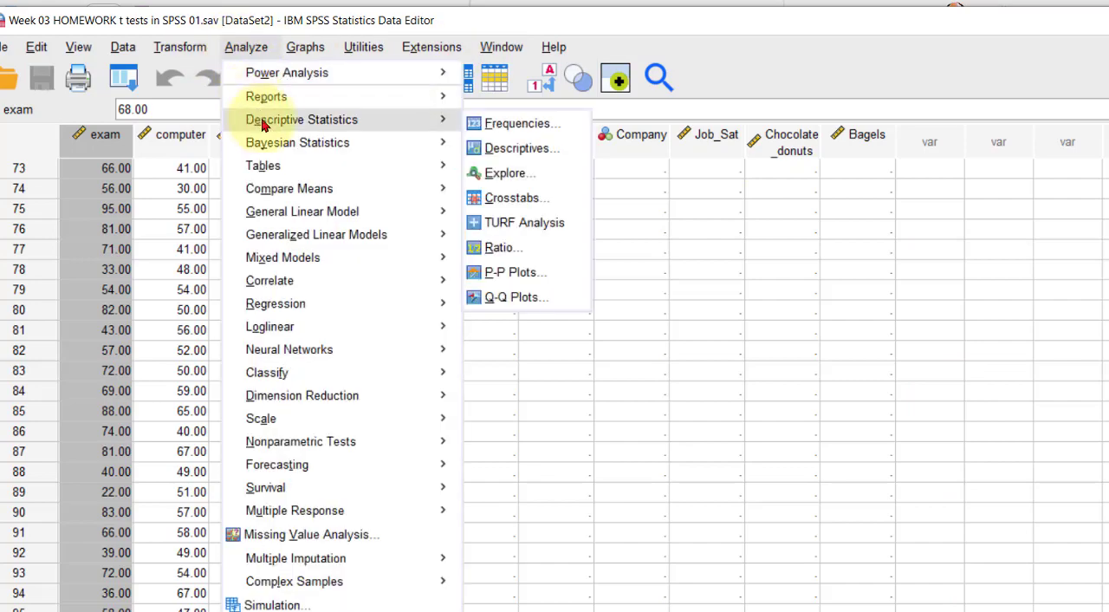
click(479, 180)
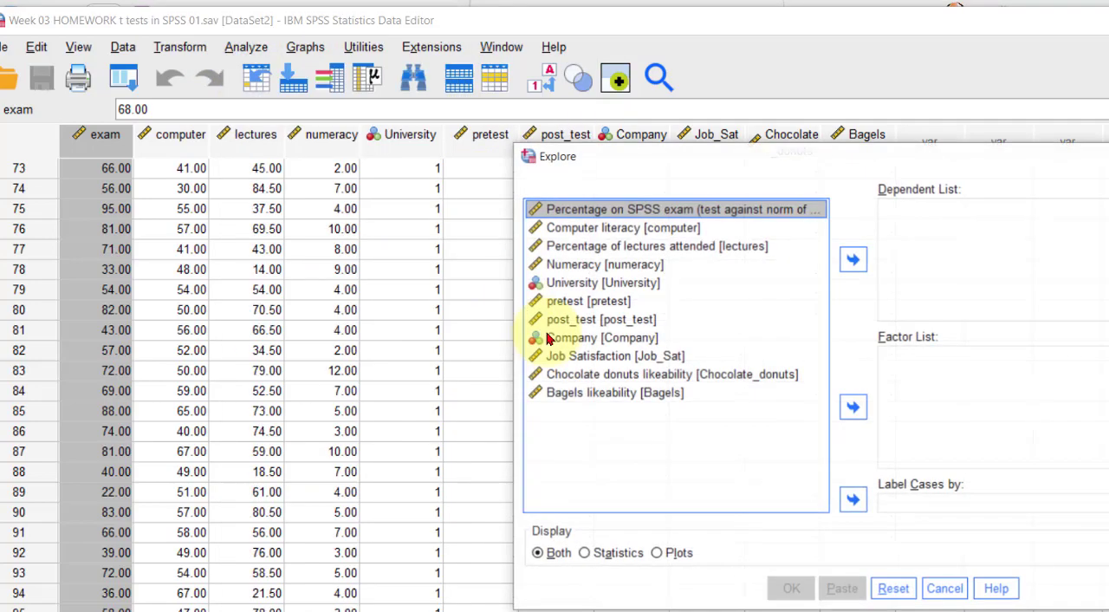
drag(768, 161, 403, 98)
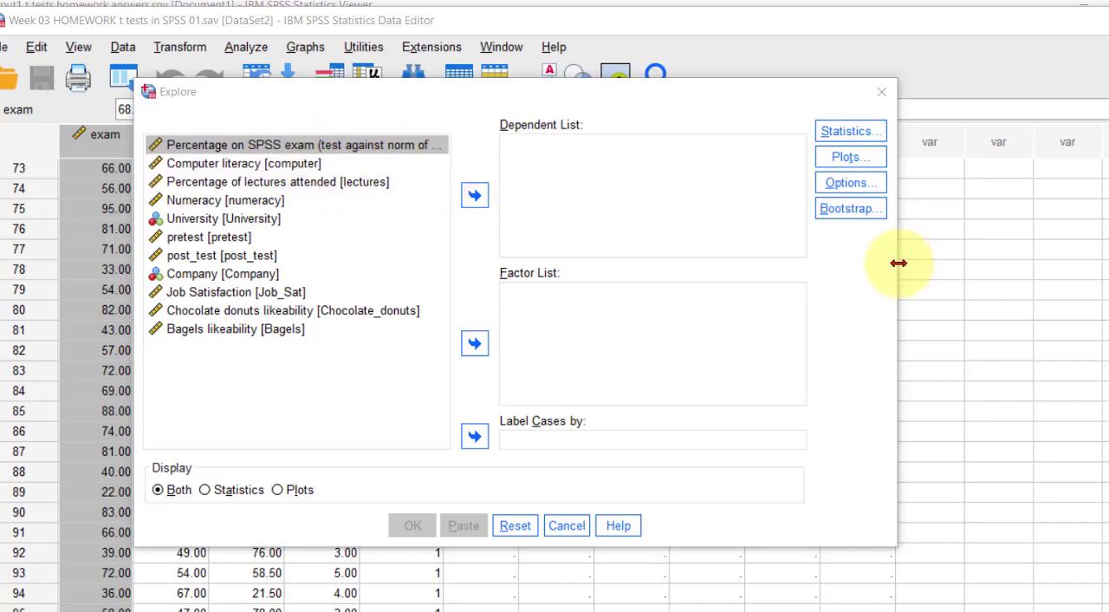
drag(898, 263, 1079, 263)
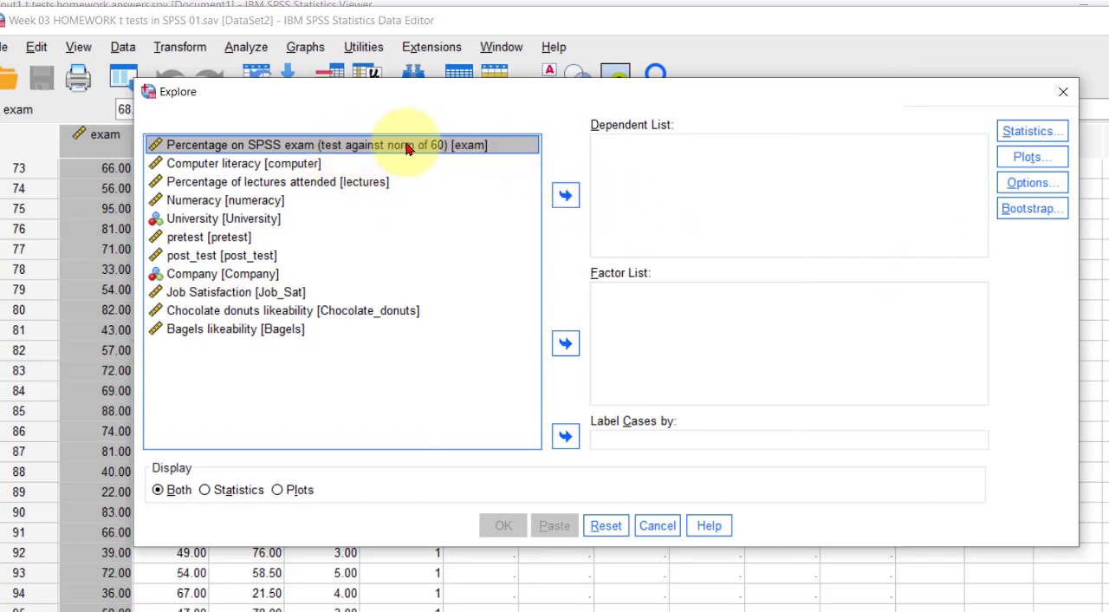
- Switch the Explore variable list to variable names and back to variable labels
click(208, 166)
right_click(208, 166)
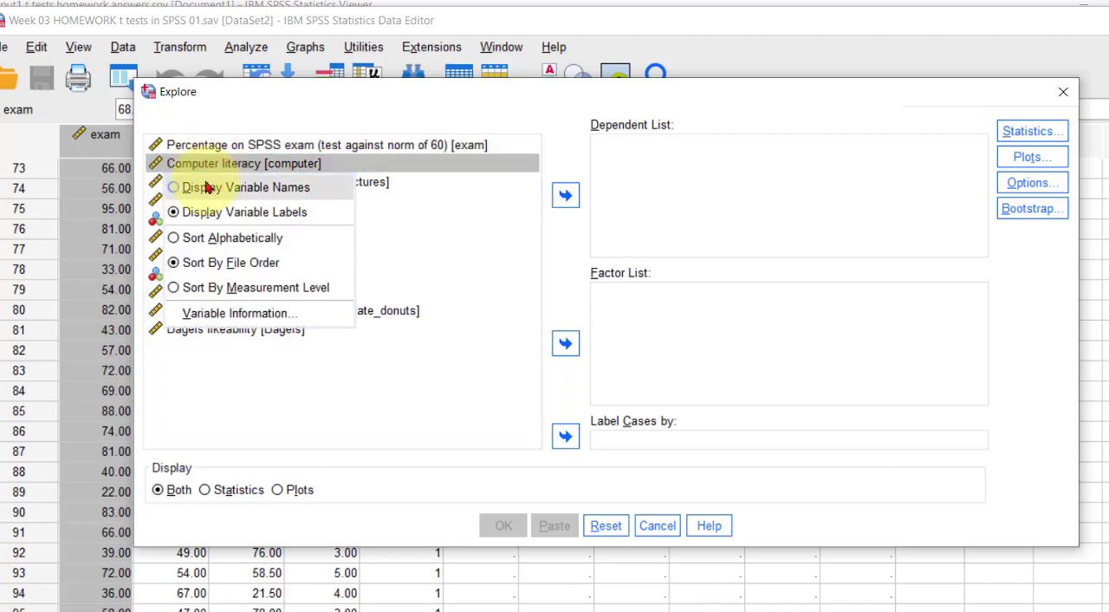
click(206, 189)
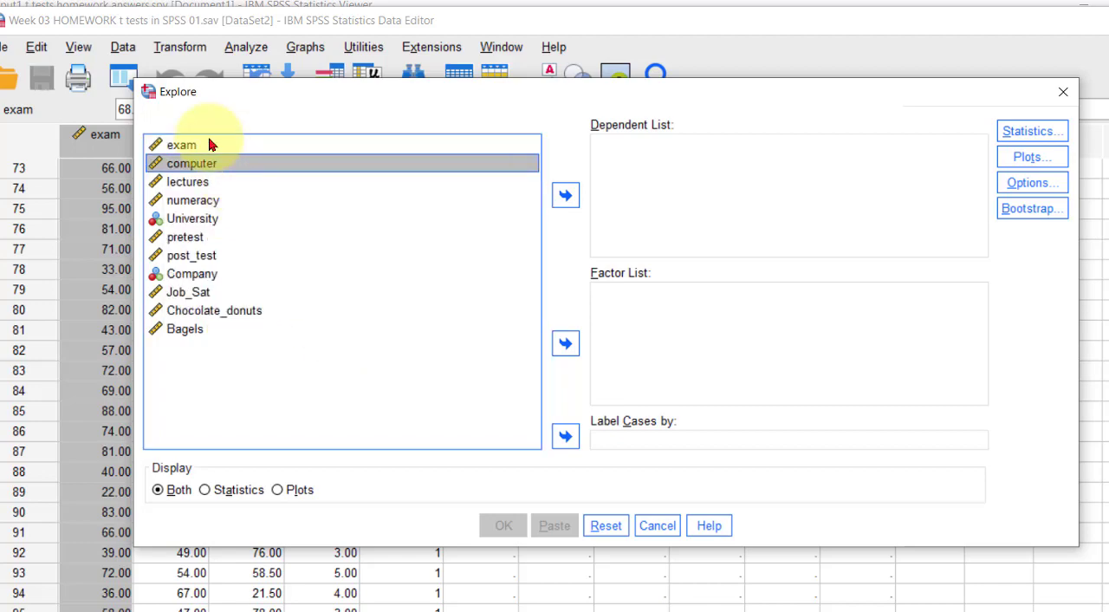
right_click(178, 201)
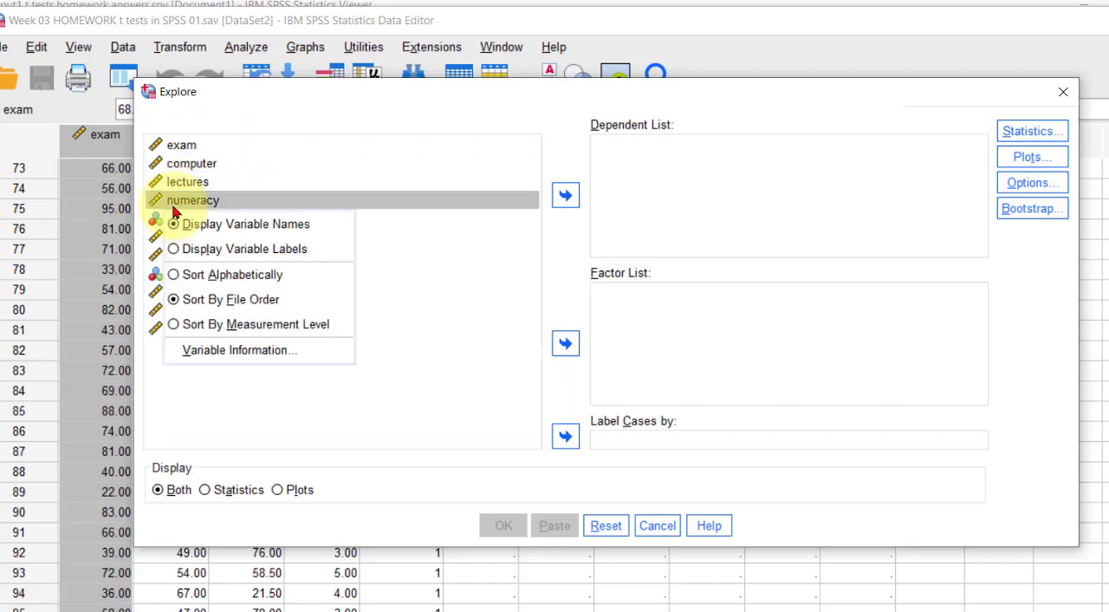
click(183, 246)
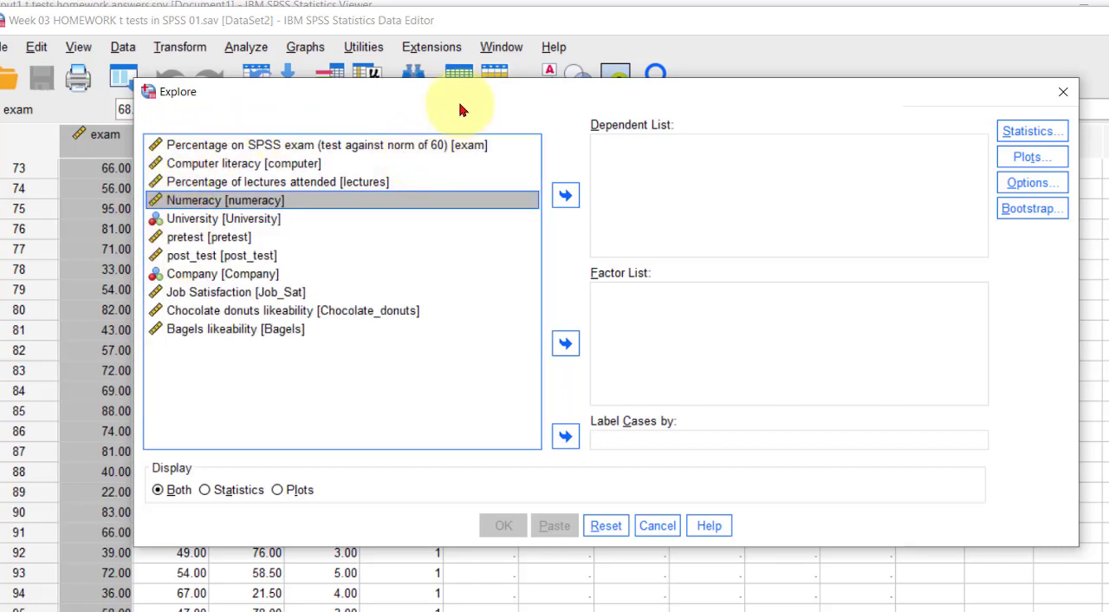
- Move the Explore dialog off the variable definitions and display variable names in its source list
drag(464, 94, 464, 144)
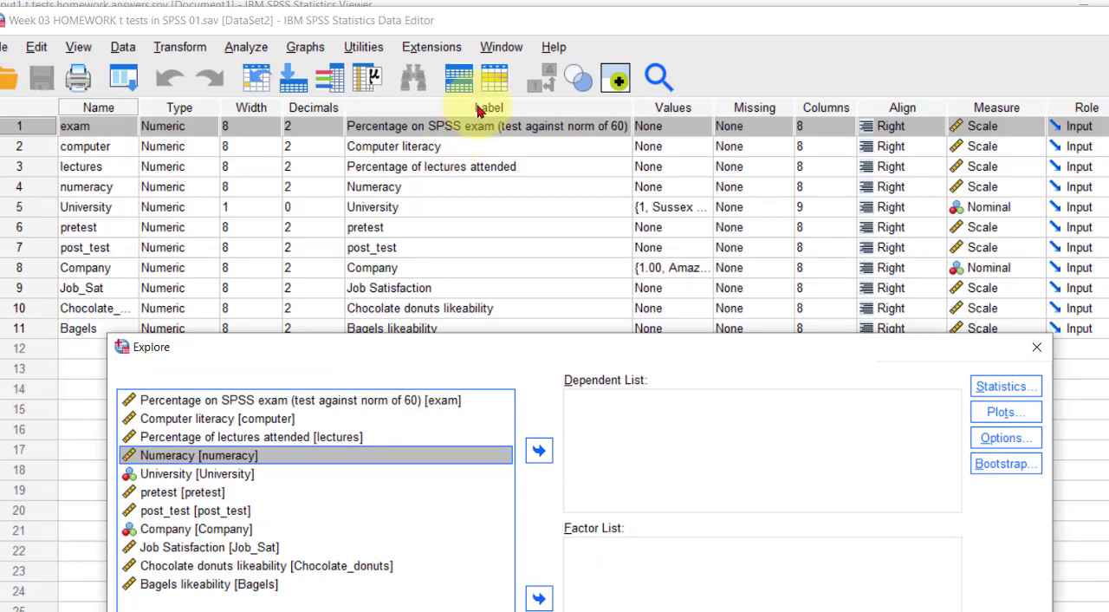
drag(268, 361, 262, 216)
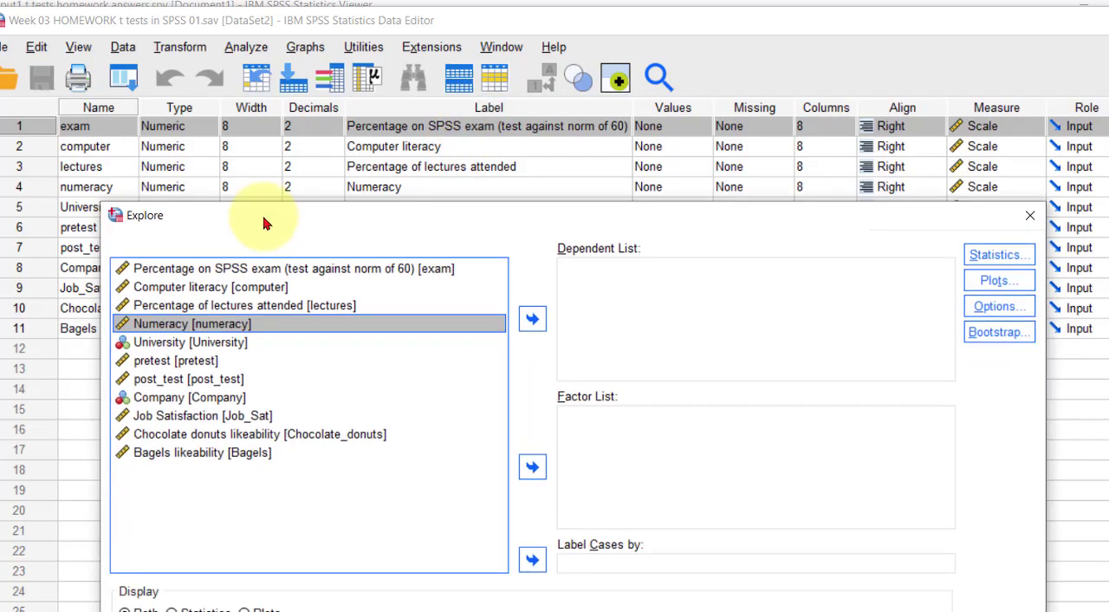
click(182, 344)
right_click(180, 346)
click(179, 379)
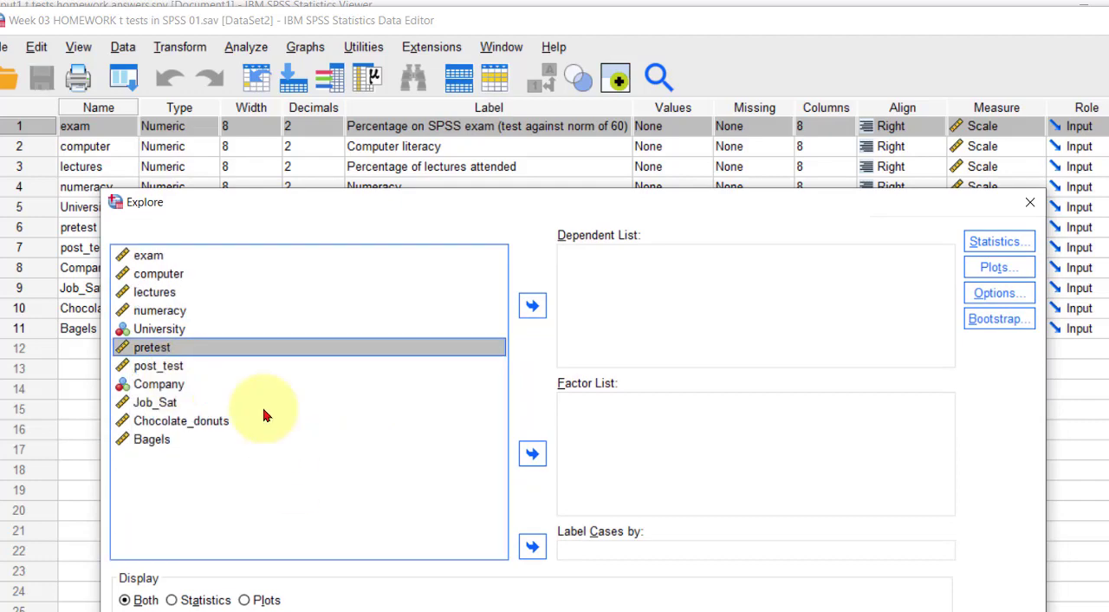
- Add exam, computer, lectures and numeracy to the Explore dependent list
click(146, 262)
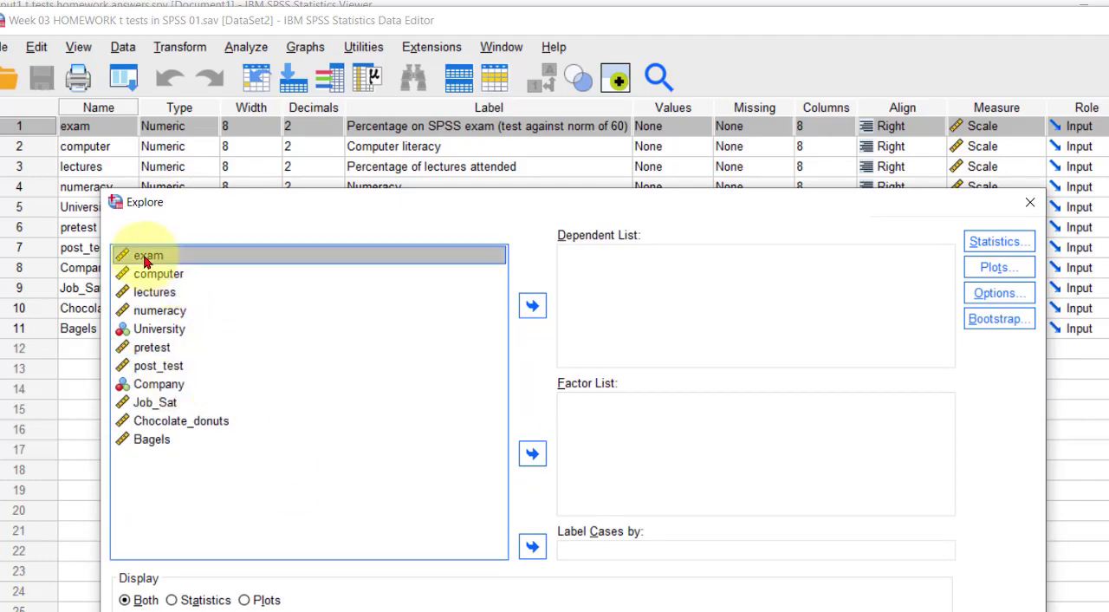
shift+click(144, 317)
click(532, 305)
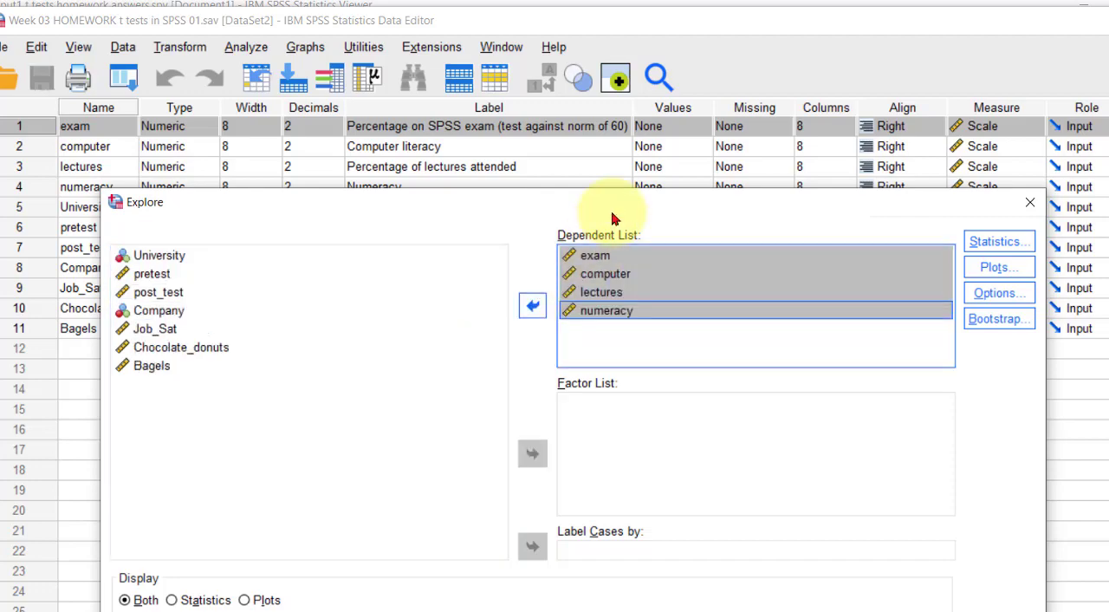
- Include histograms and normality plots with tests, leave stem-and-leaf plots off, and run the Explore analysis
drag(543, 206, 519, 107)
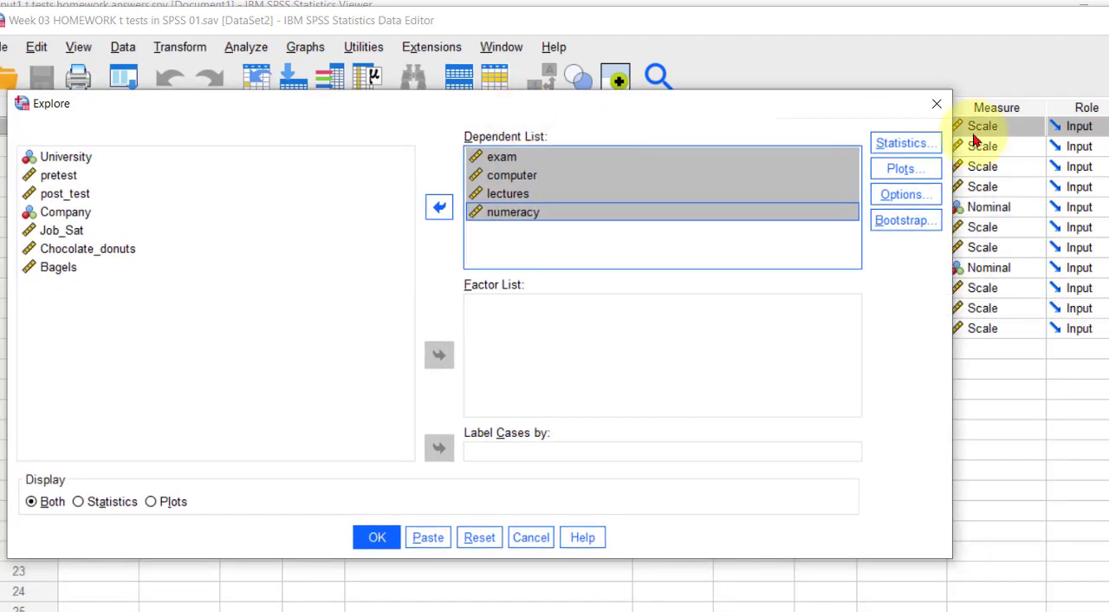
click(904, 168)
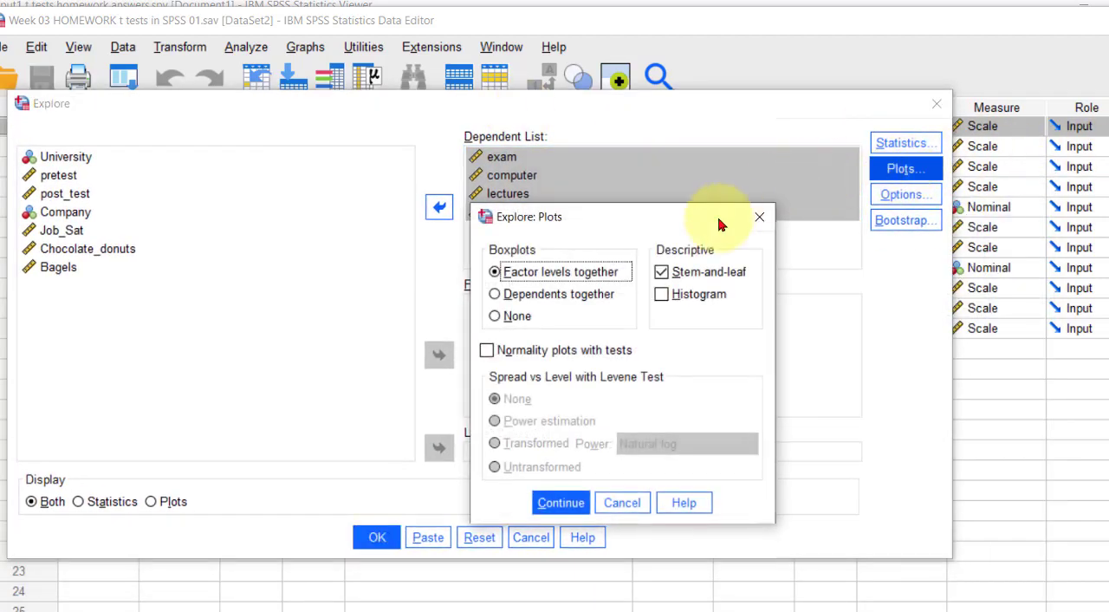
click(661, 296)
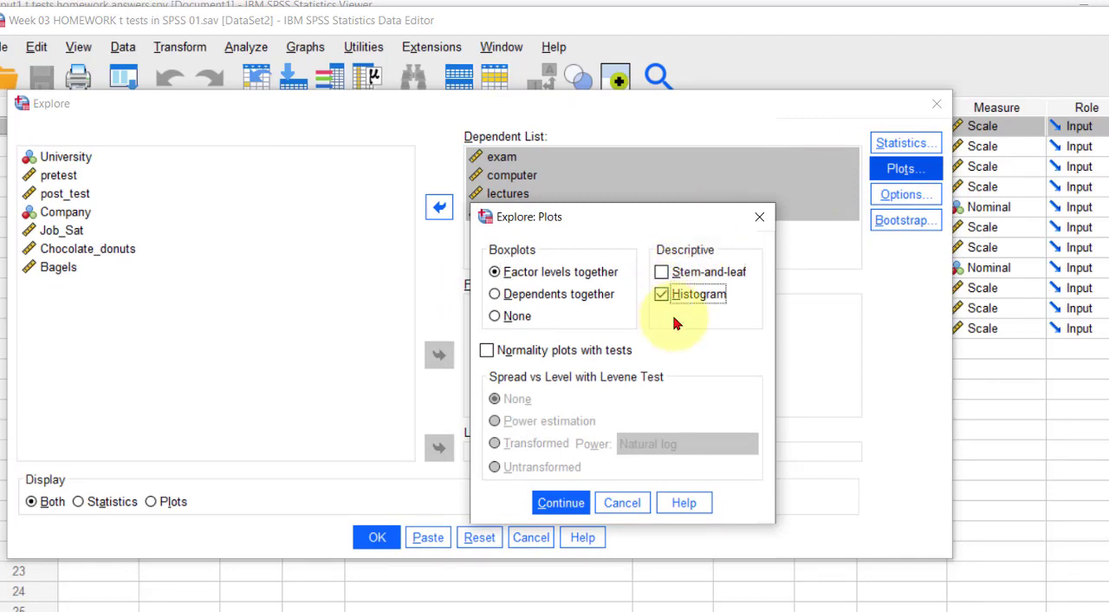
click(486, 351)
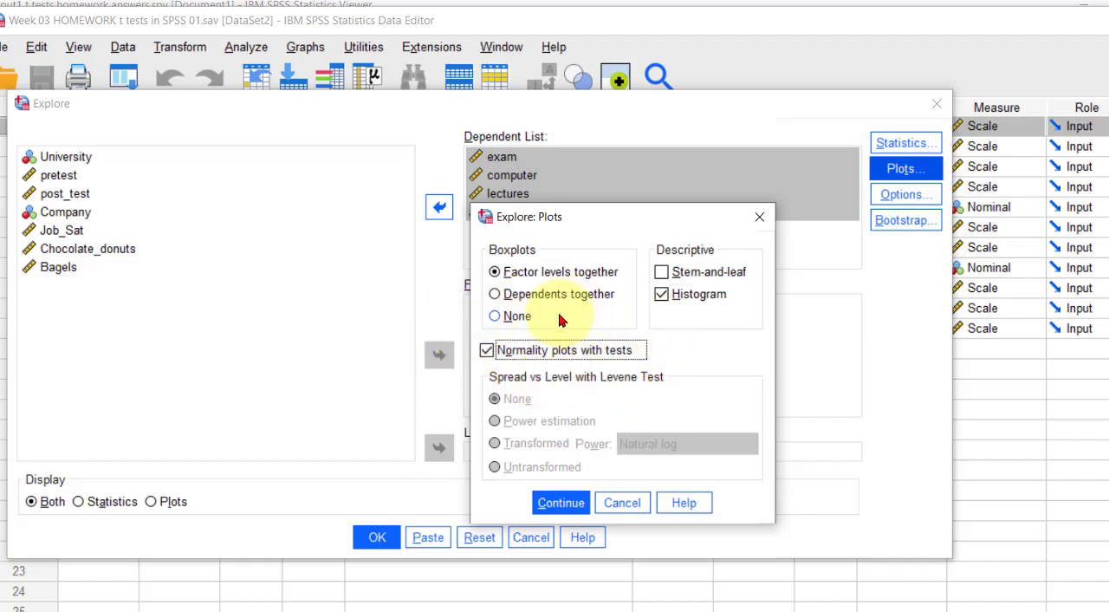
click(563, 502)
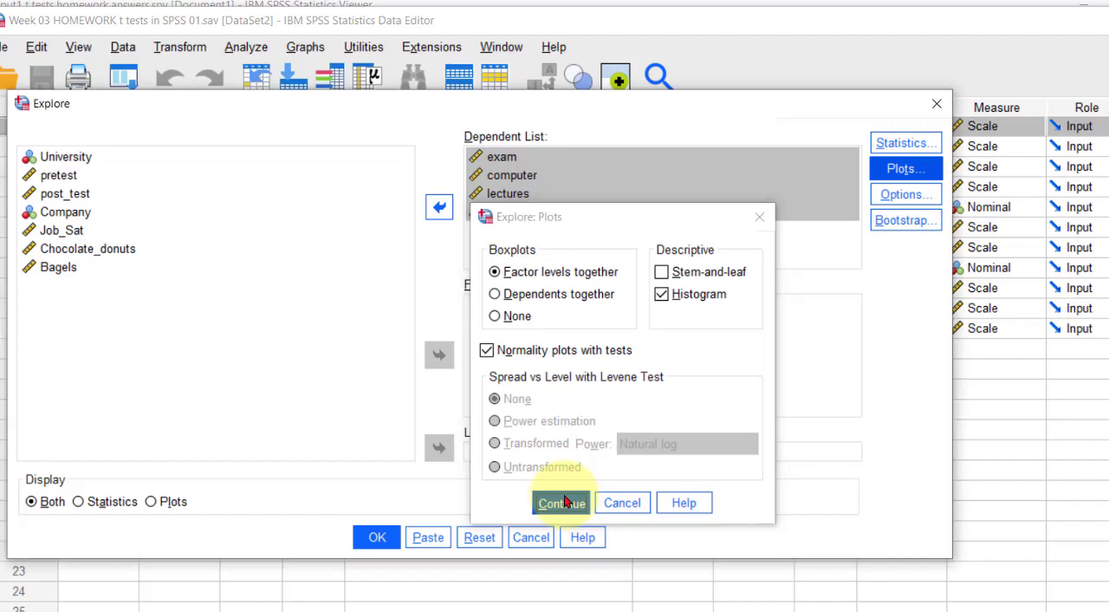
click(563, 502)
click(373, 543)
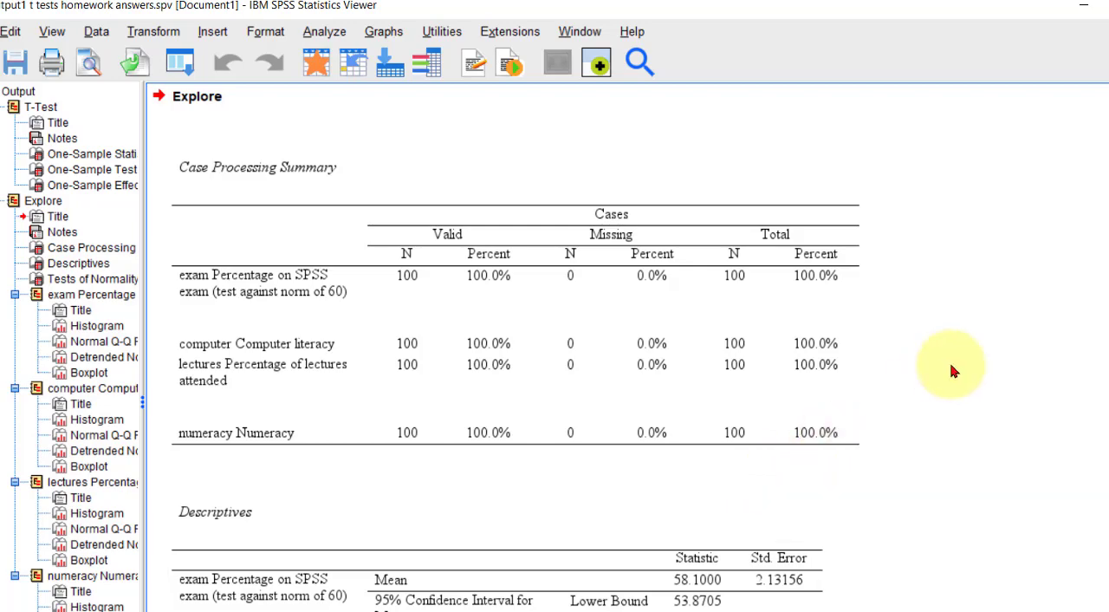
- Examine the descriptives and the Kolmogorov-Smirnov significance values for the four variables in the Explore output
scroll(952, 369, down, 3)
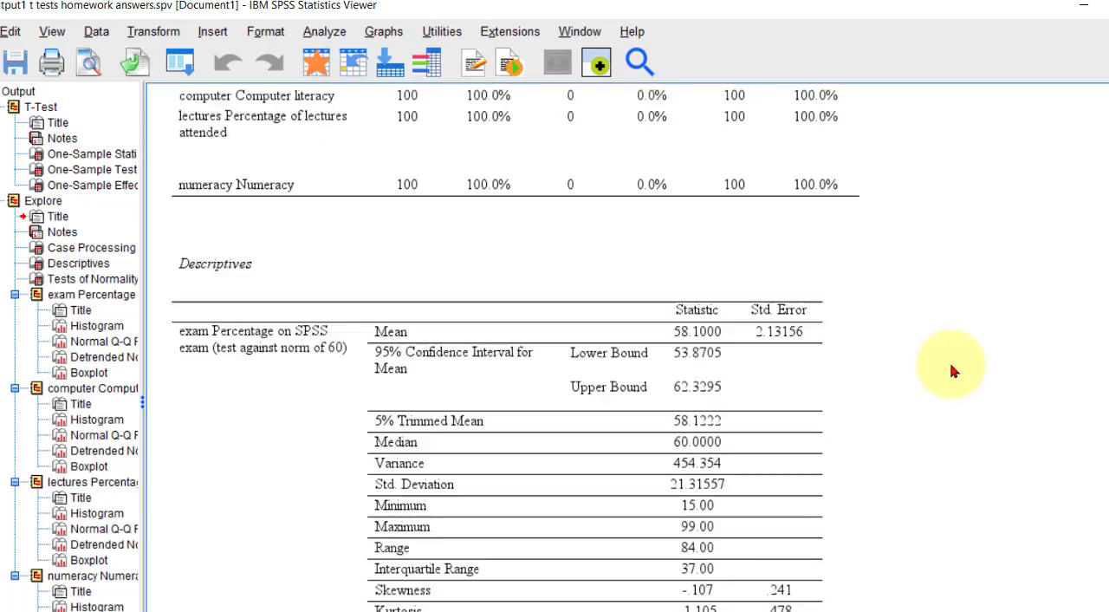
scroll(953, 297, down, 8)
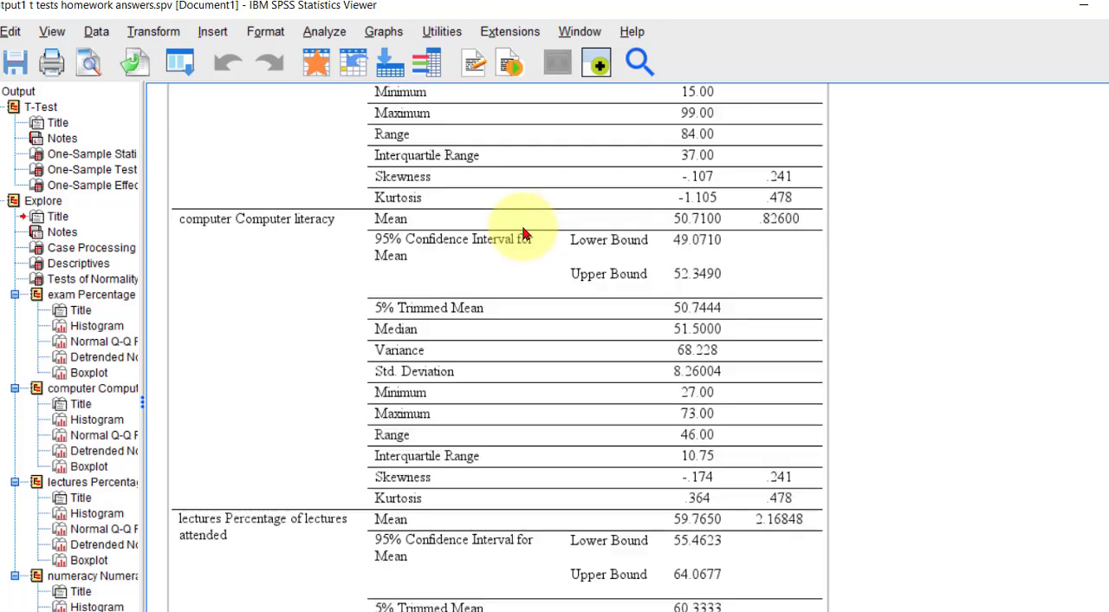
scroll(522, 232, down, 1)
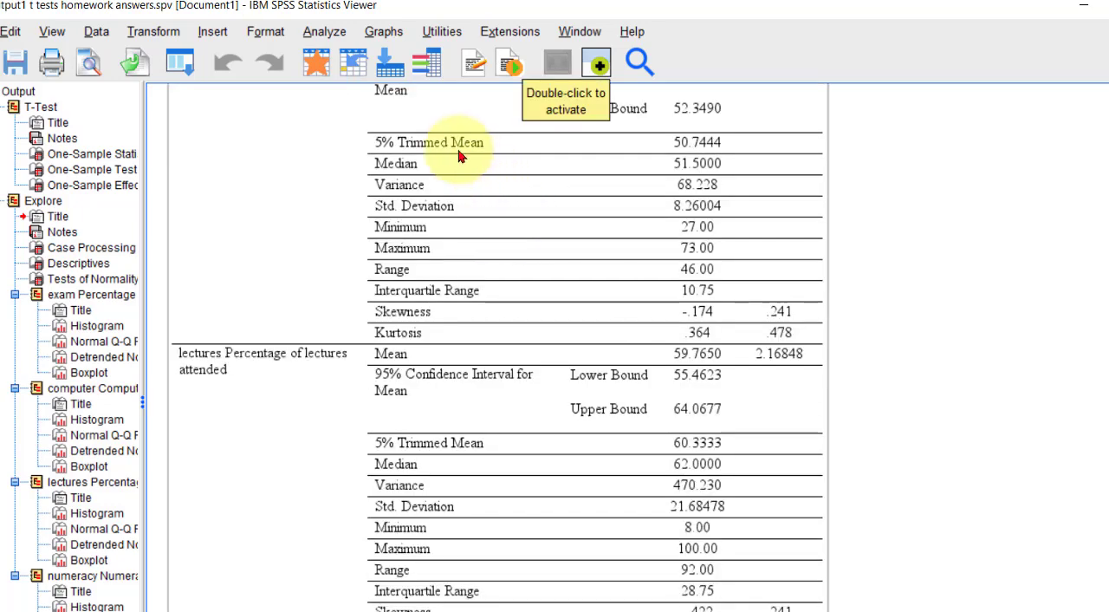
scroll(412, 239, down, 4)
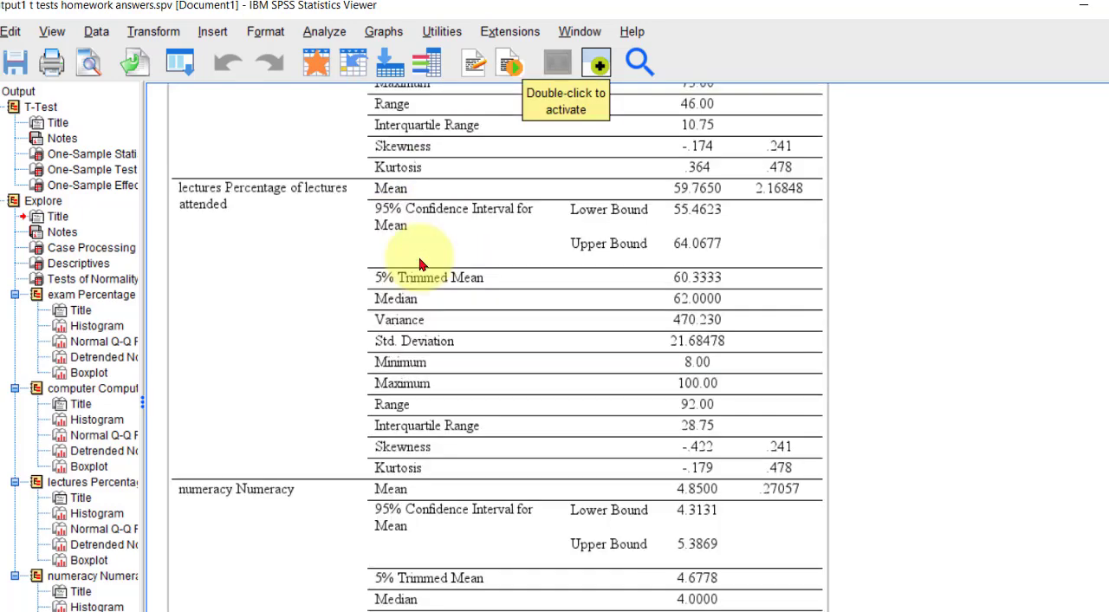
scroll(413, 239, down, 5)
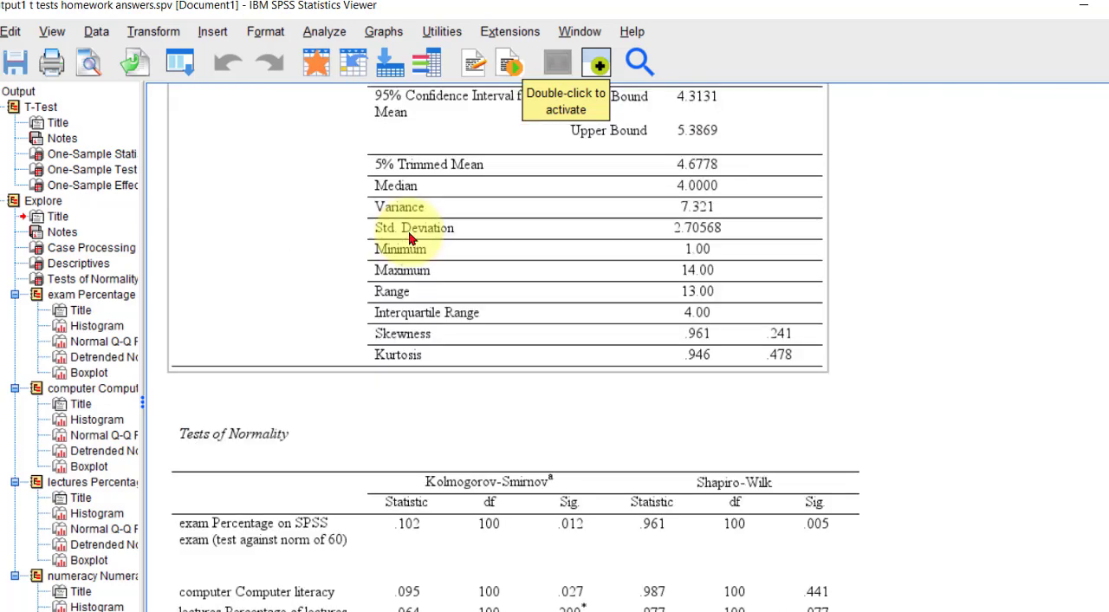
scroll(412, 239, down, 1)
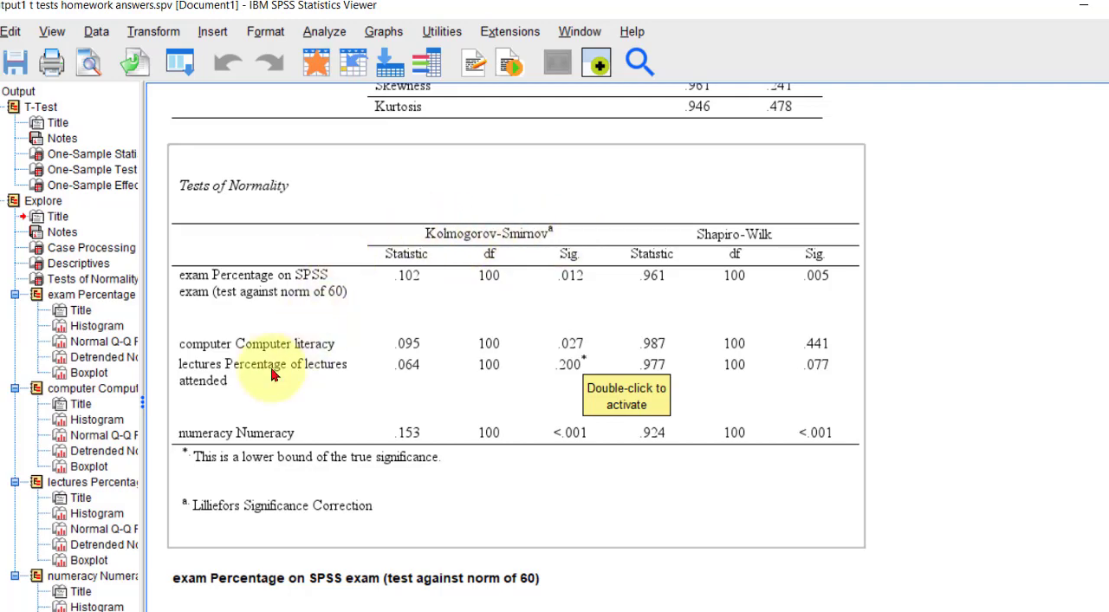
click(440, 341)
- Examine the histograms, Q-Q plots and boxplots of exam, computer, lectures and numeracy to judge their normality
scroll(440, 341, down, 5)
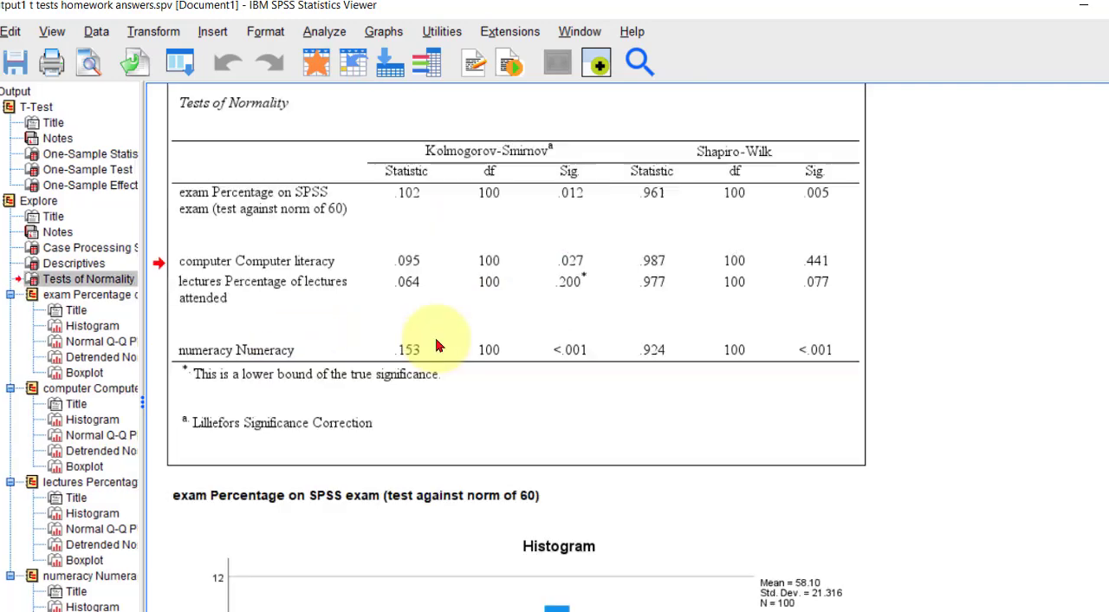
scroll(562, 301, down, 1)
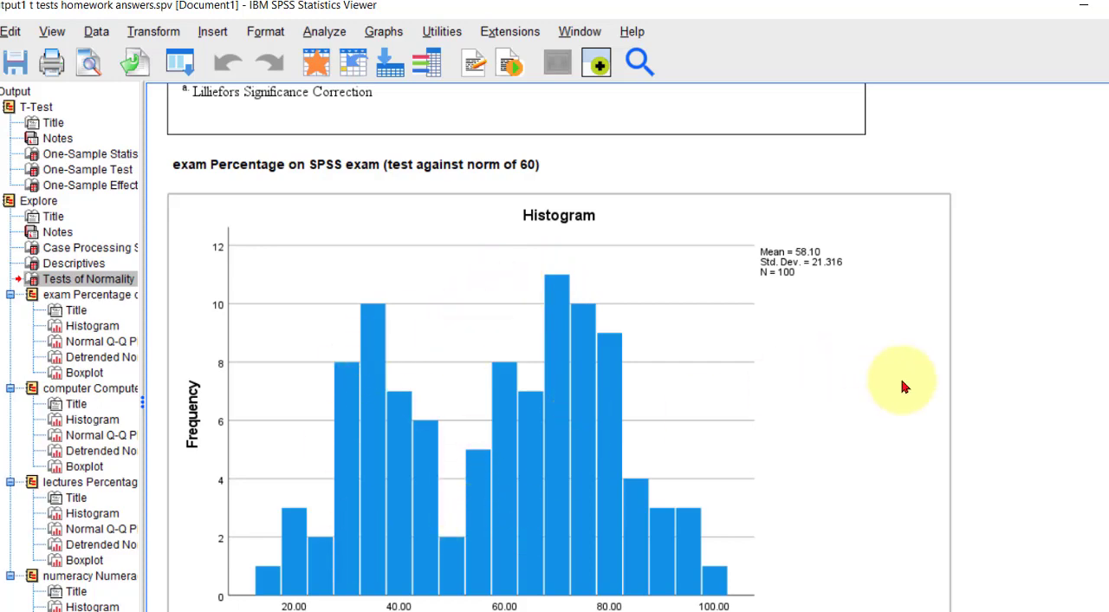
scroll(685, 373, down, 1)
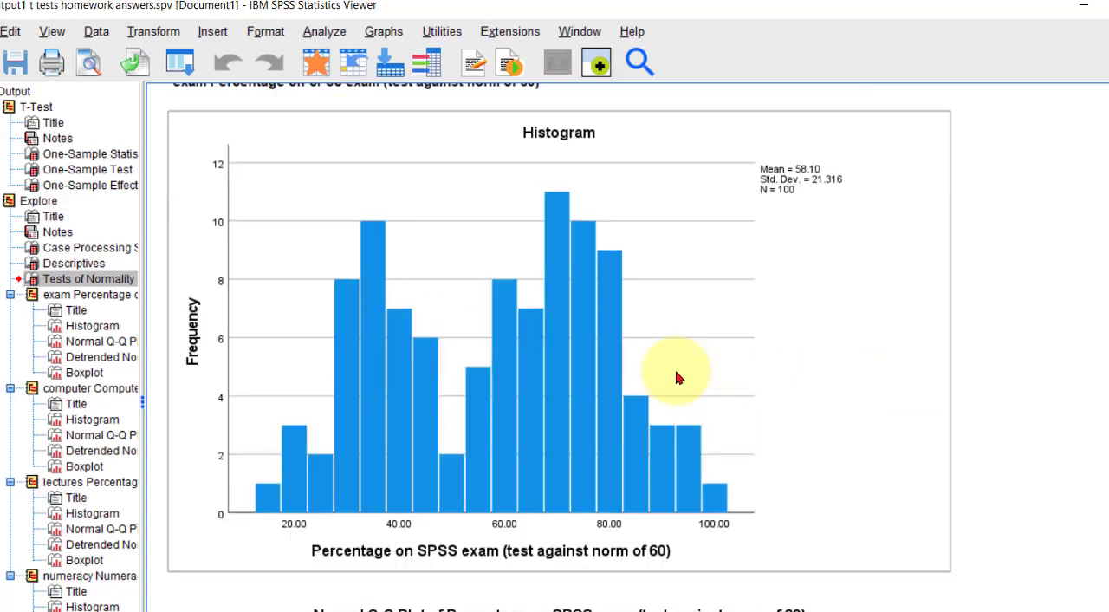
scroll(499, 376, down, 10)
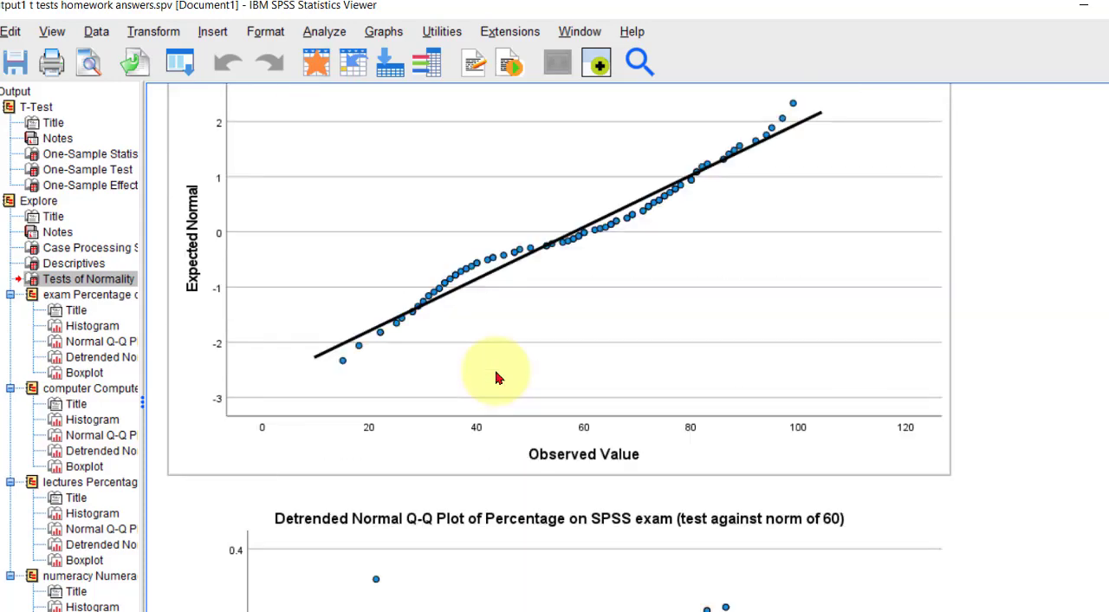
scroll(498, 376, down, 15)
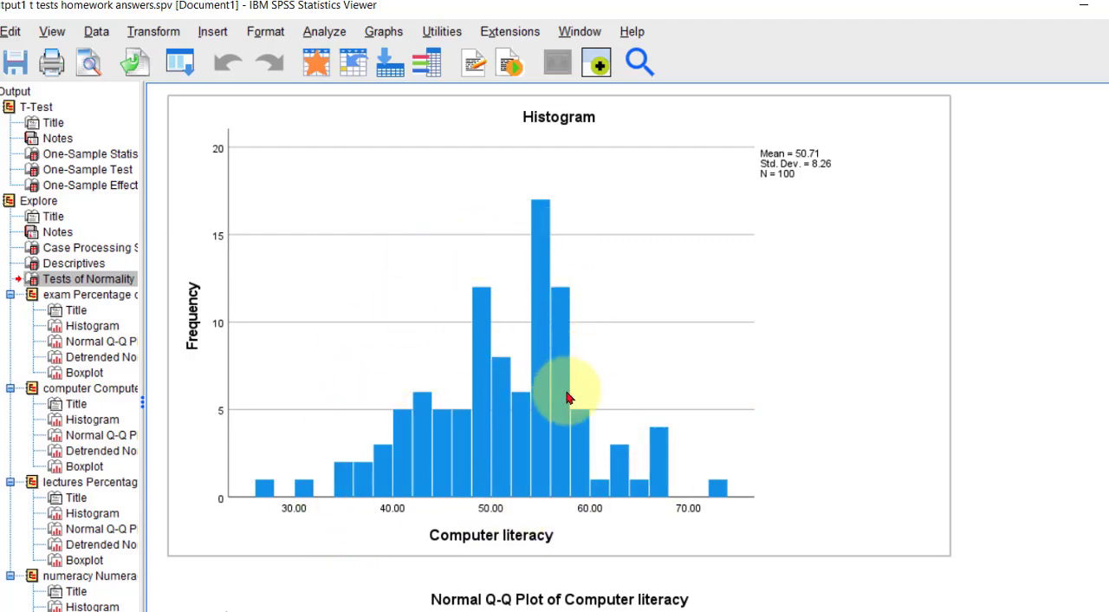
scroll(693, 397, down, 15)
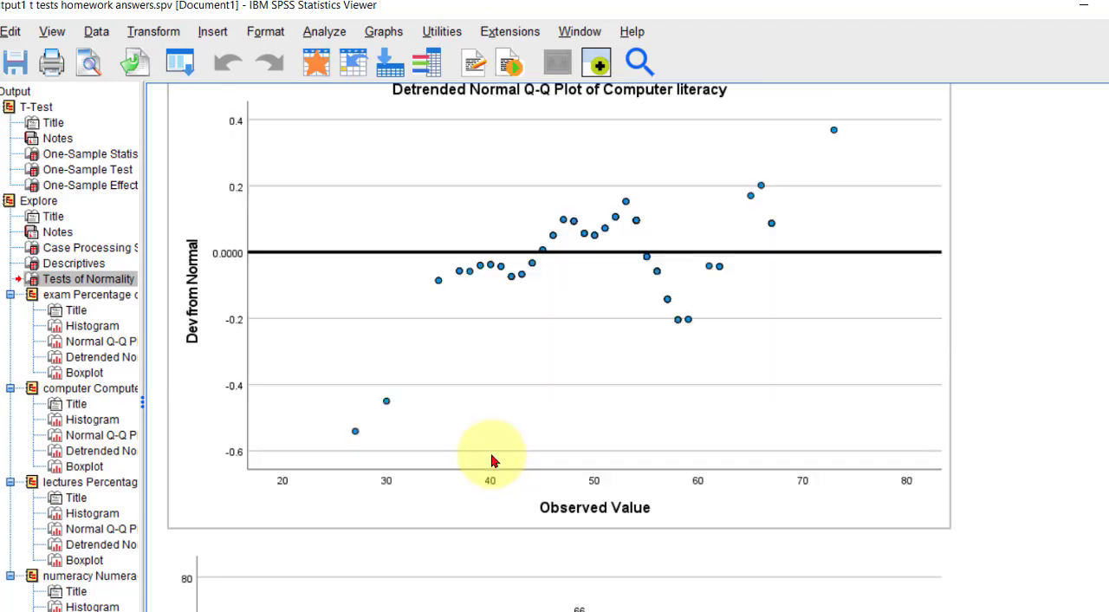
scroll(491, 459, down, 10)
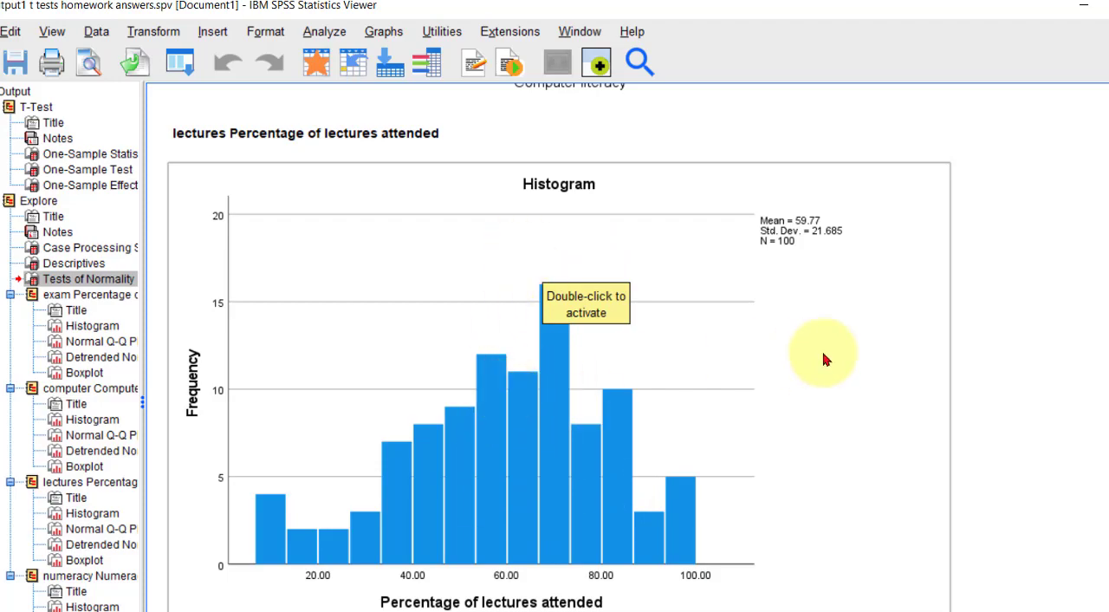
scroll(824, 359, down, 15)
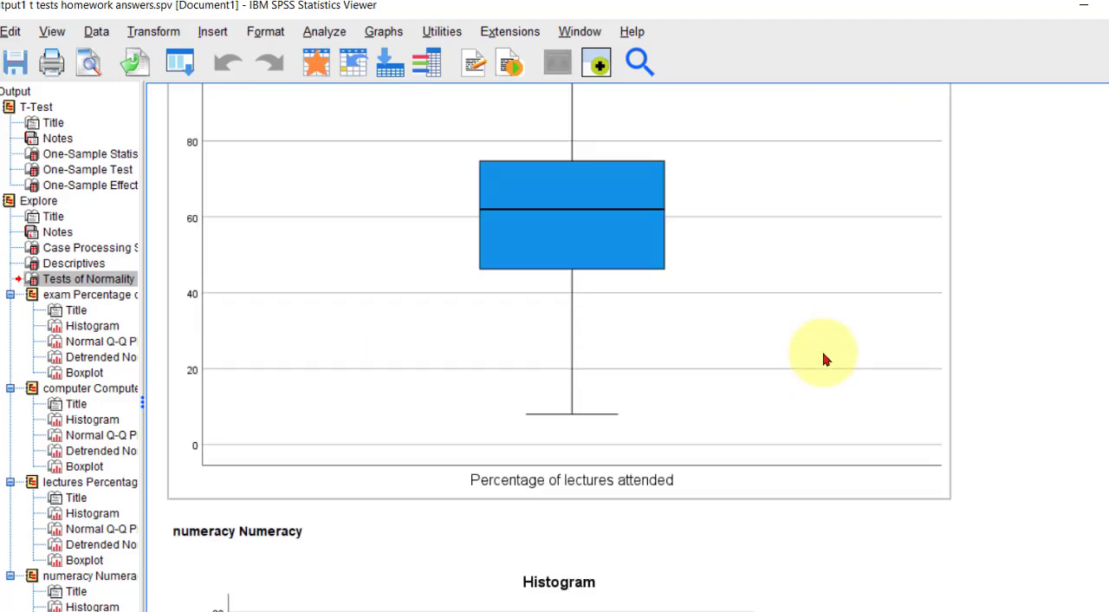
scroll(824, 358, down, 8)
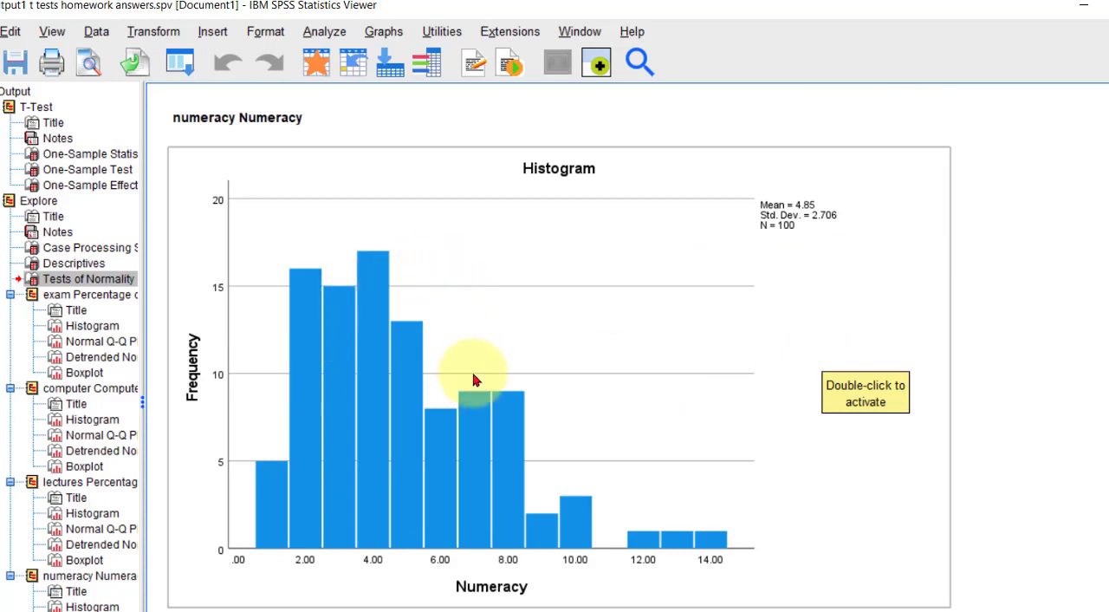